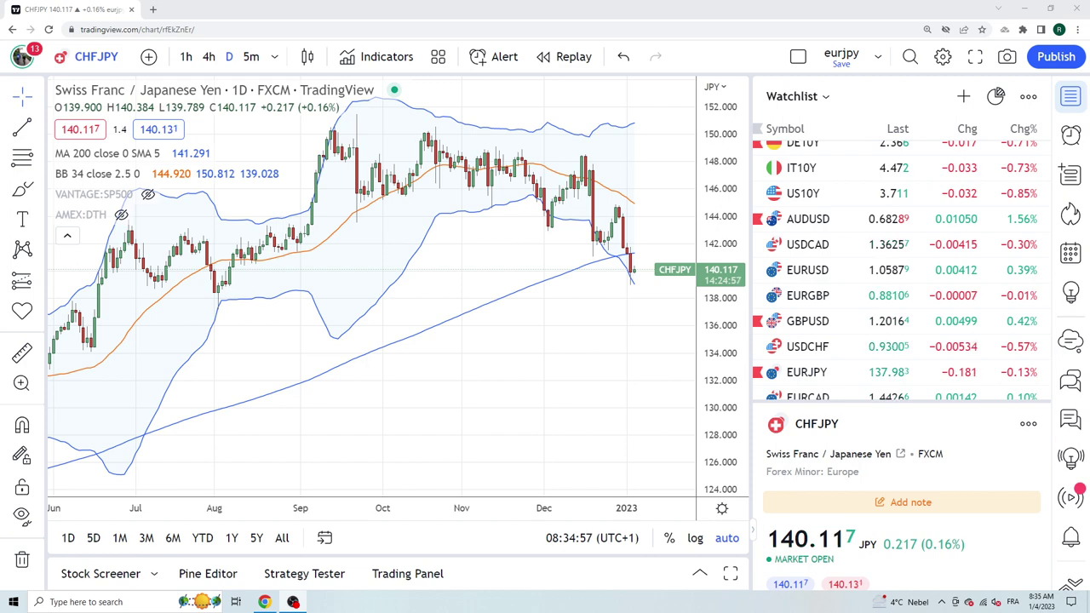
# Switch the chart to the AUDUSD daily pair and zoom in on it
pyautogui.click(807, 219)
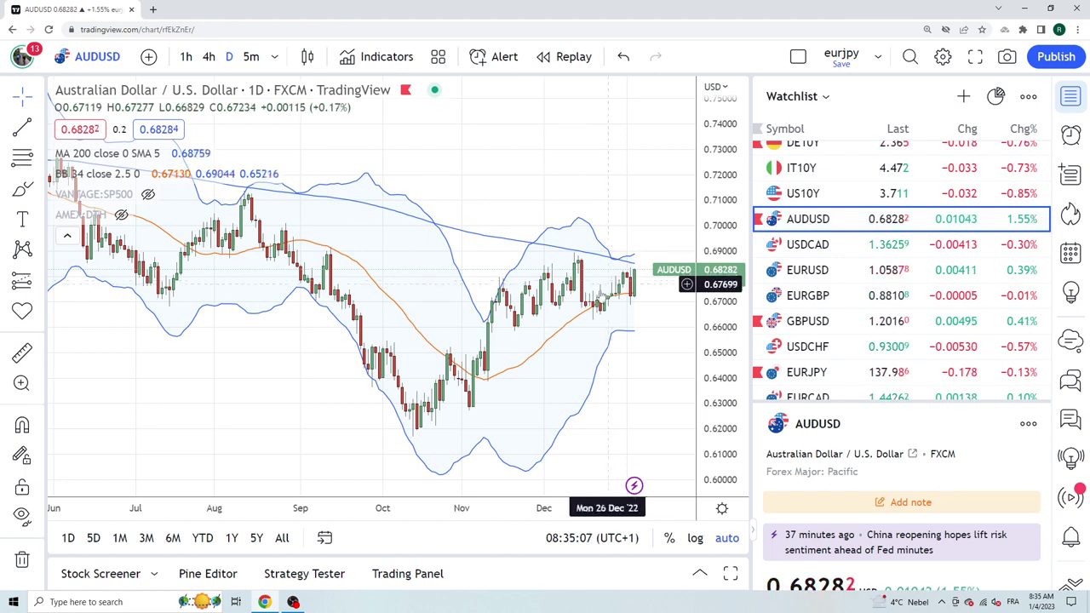
pyautogui.scroll(2, 608, 284)
pyautogui.scroll(2, 599, 281)
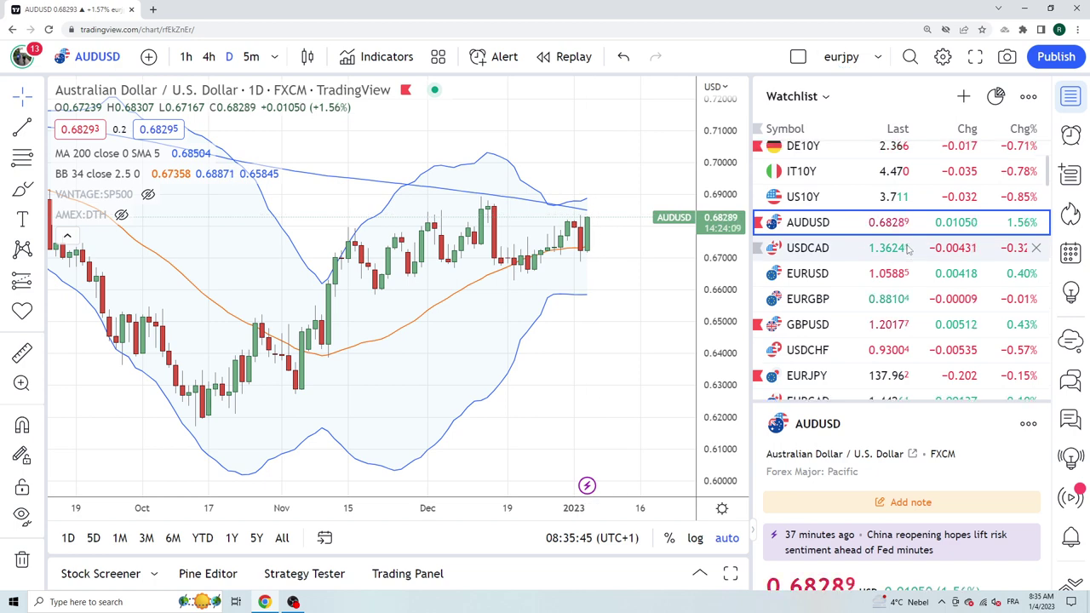
pyautogui.scroll(2, 907, 247)
# Glance at the ES1! S&P 500 E-mini futures chart, then return to AUDUSD
pyautogui.click(885, 162)
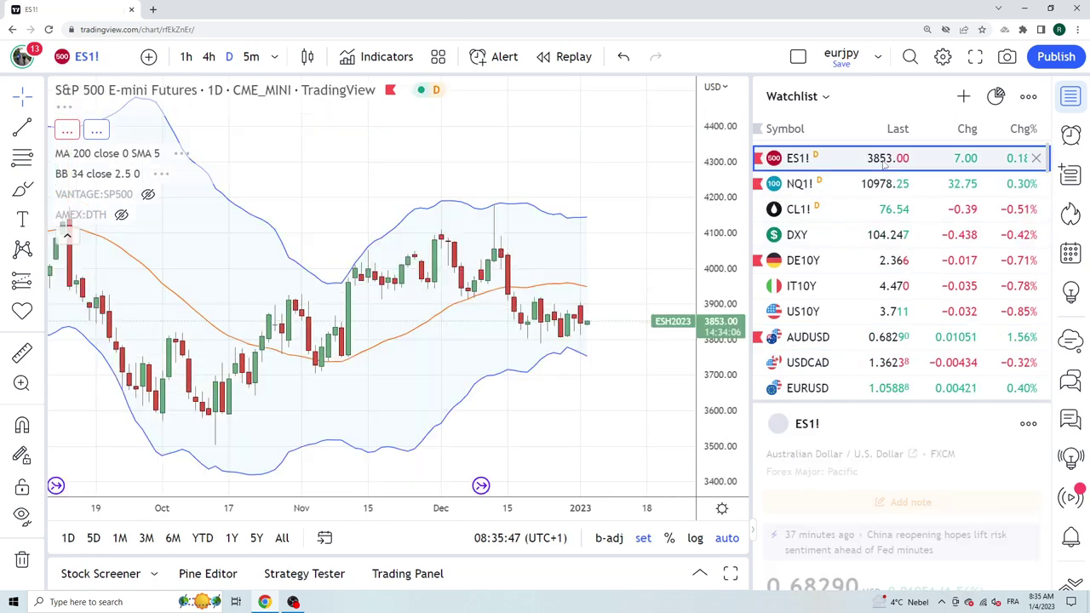
pyautogui.scroll(-1, 883, 166)
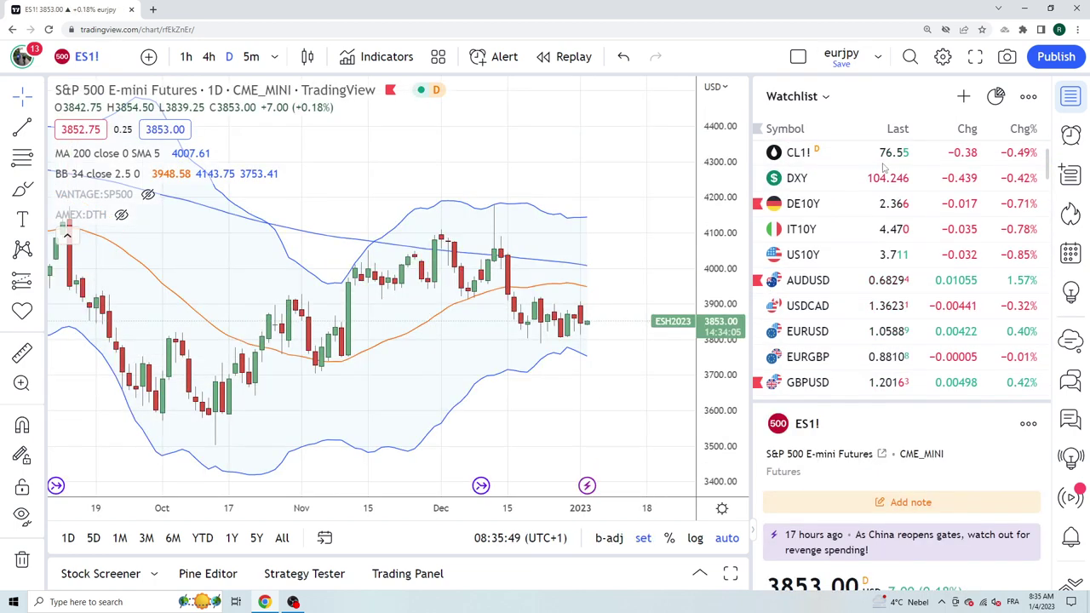
pyautogui.scroll(-3, 883, 170)
pyautogui.click(868, 173)
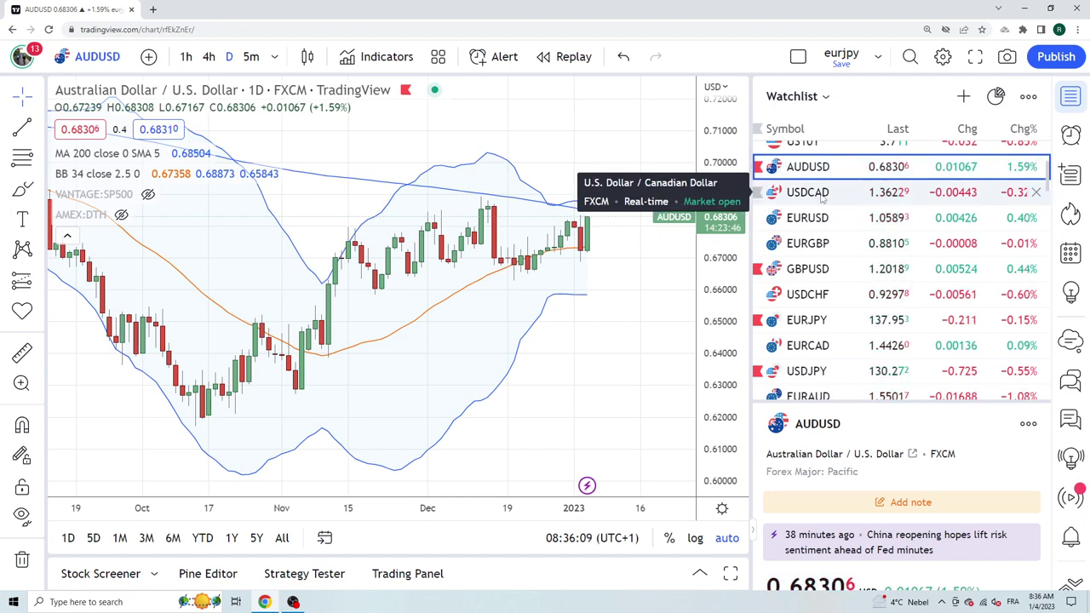
# Switch the chart to USDCAD daily, keeping Bollinger Bands (34, 2.5) and the 200 SMA
pyautogui.click(822, 194)
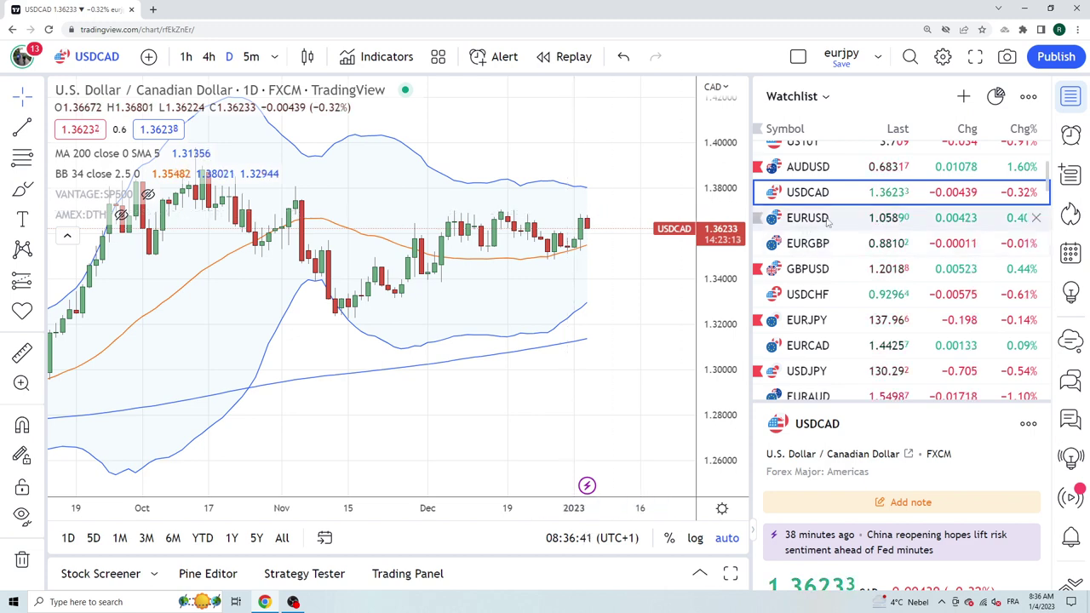
# Show EURUSD from the watchlist on the 1-hour timeframe
pyautogui.click(825, 220)
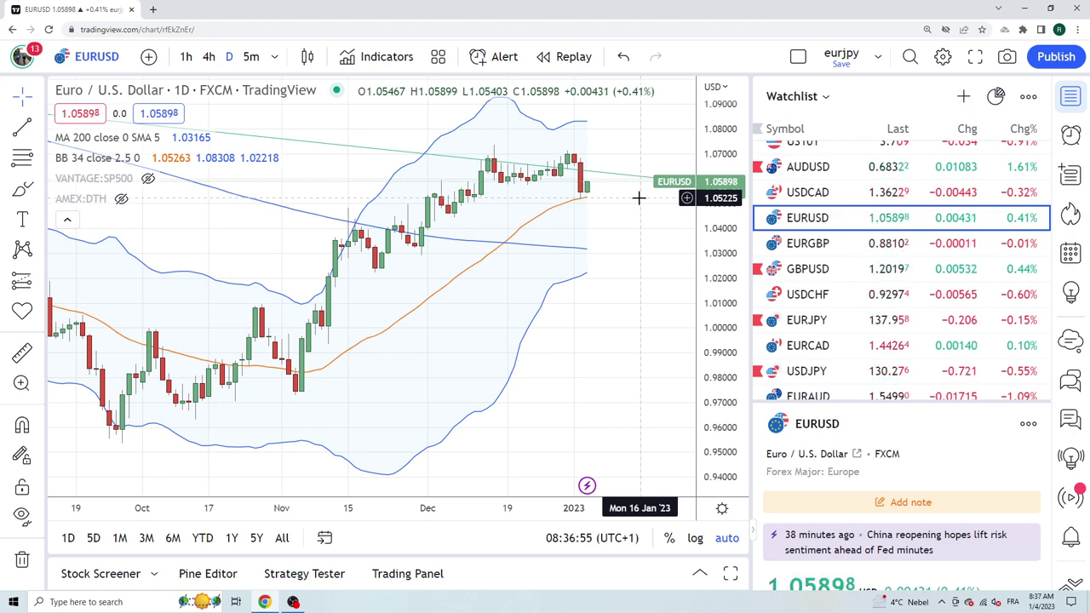
pyautogui.click(186, 57)
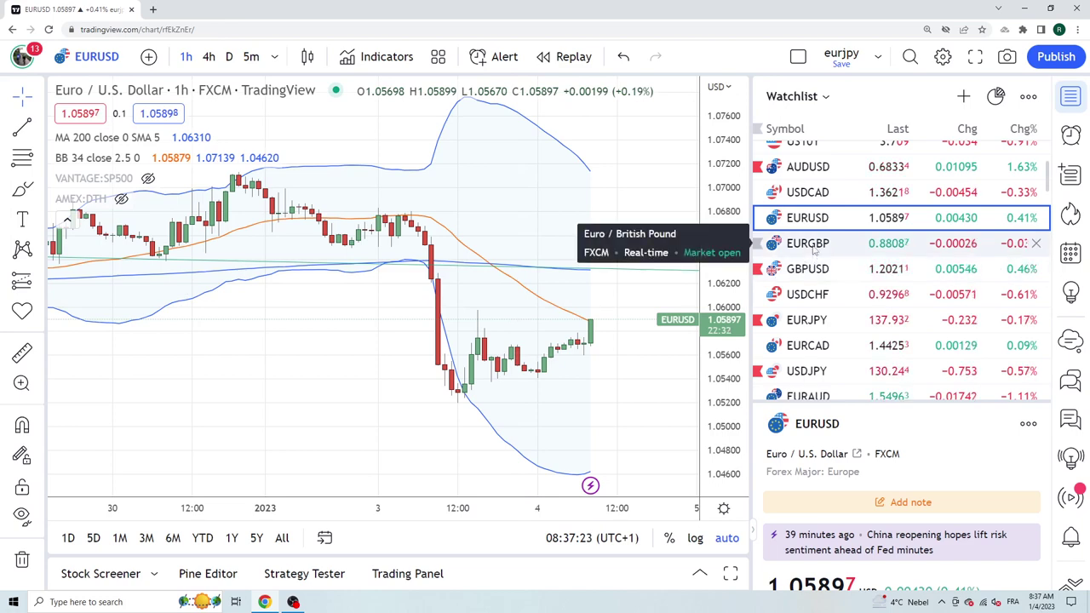
# Switch the hourly chart to EURGBP, keeping the 200 SMA and Bollinger Bands (34, 2.5)
pyautogui.click(805, 247)
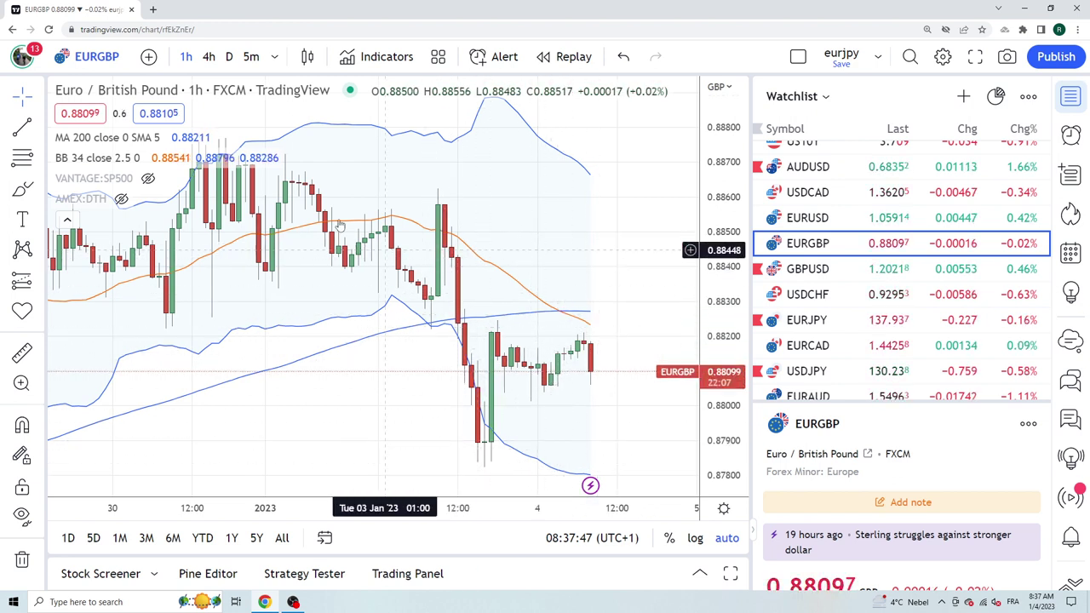
# Return to the daily timeframe and show GBPUSD from the watchlist
pyautogui.click(230, 57)
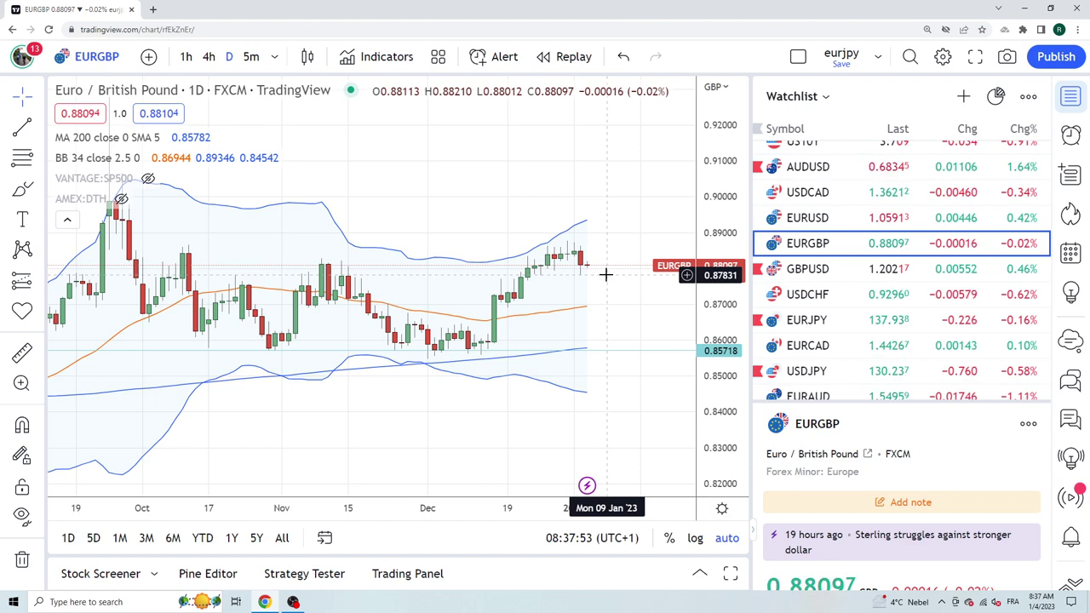
pyautogui.click(817, 271)
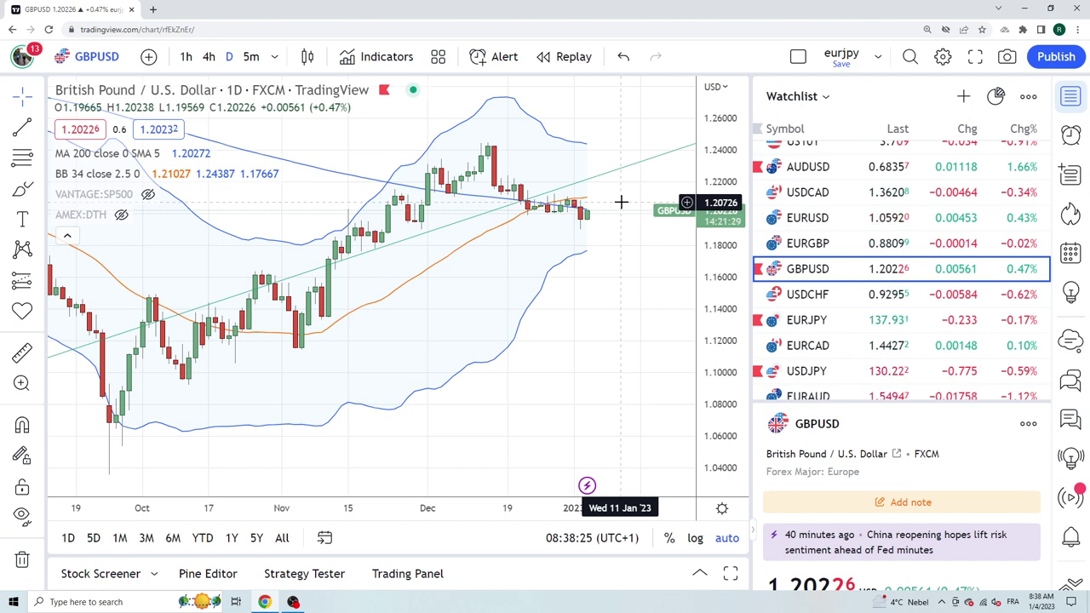
# Change the GBPUSD chart to the 4-hour timeframe
pyautogui.click(208, 56)
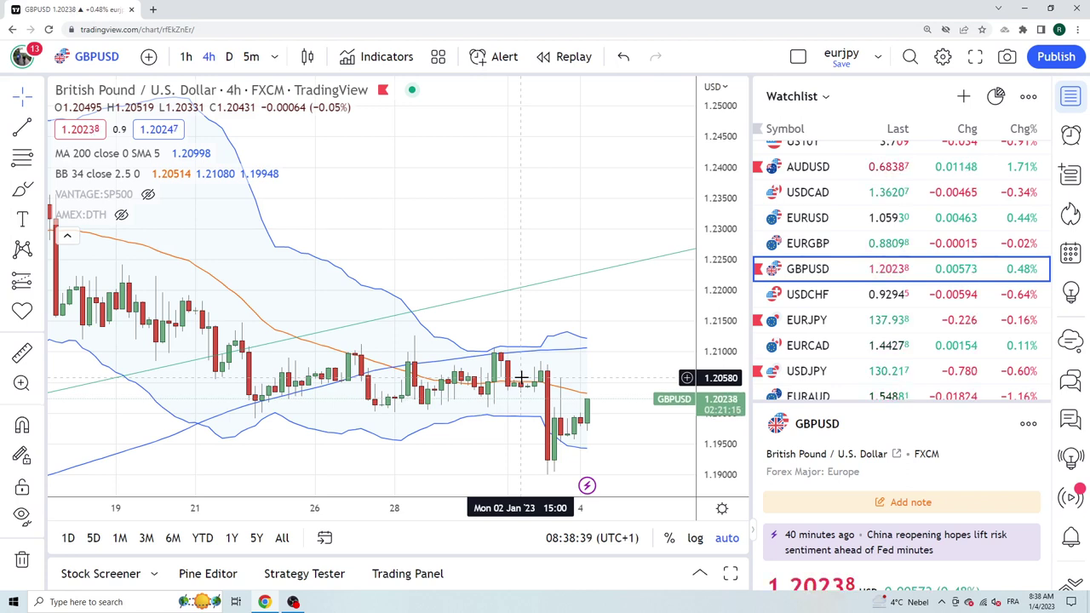
pyautogui.moveTo(526, 395)
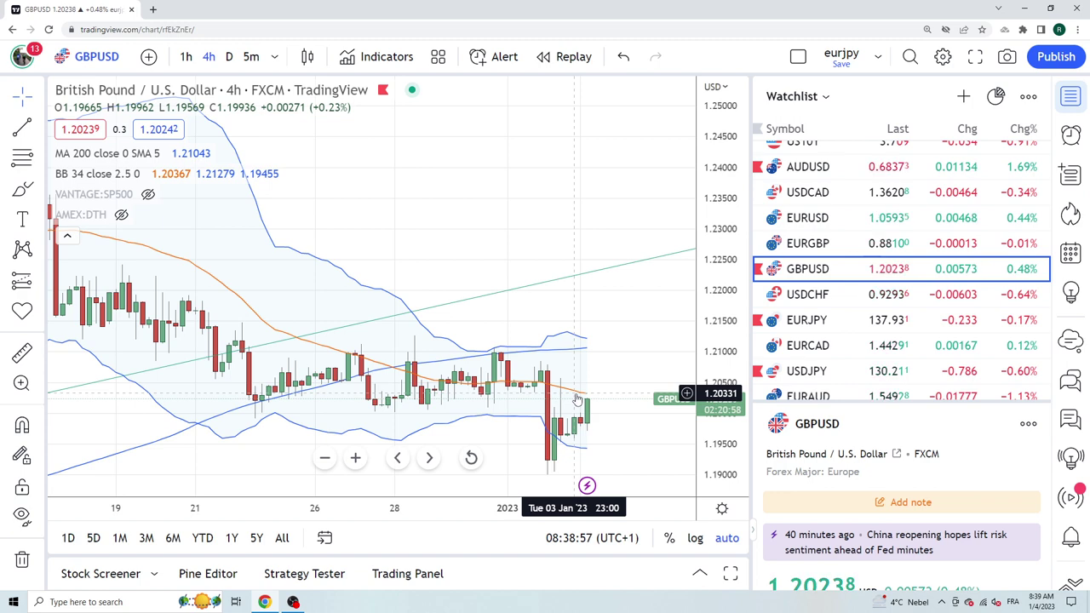
# Switch the 4-hour chart to USDCHF, keeping the 200 SMA and Bollinger Bands (34, 2.5)
pyautogui.click(806, 296)
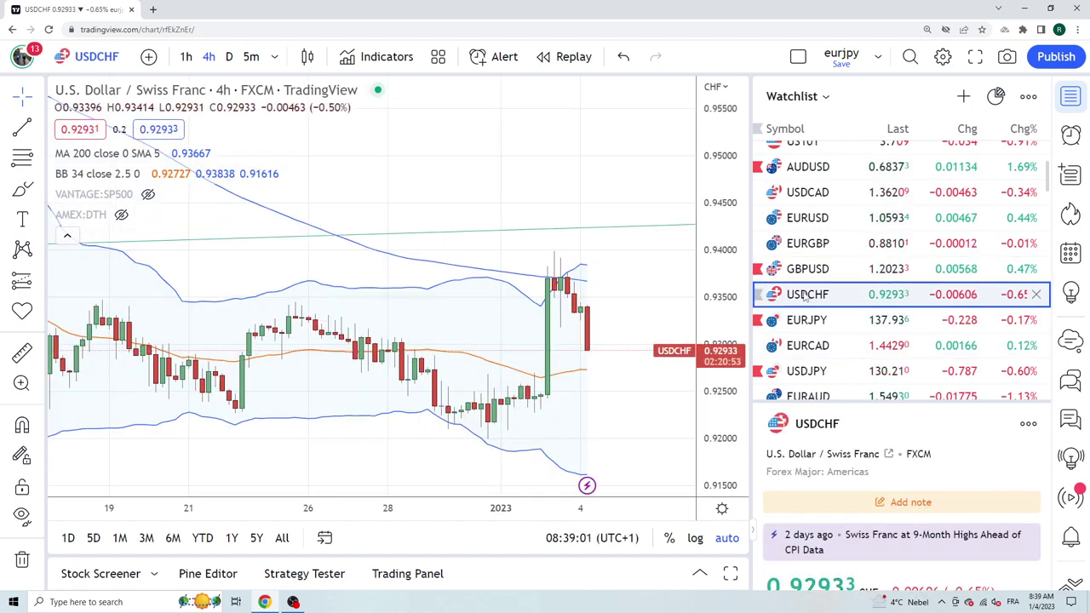